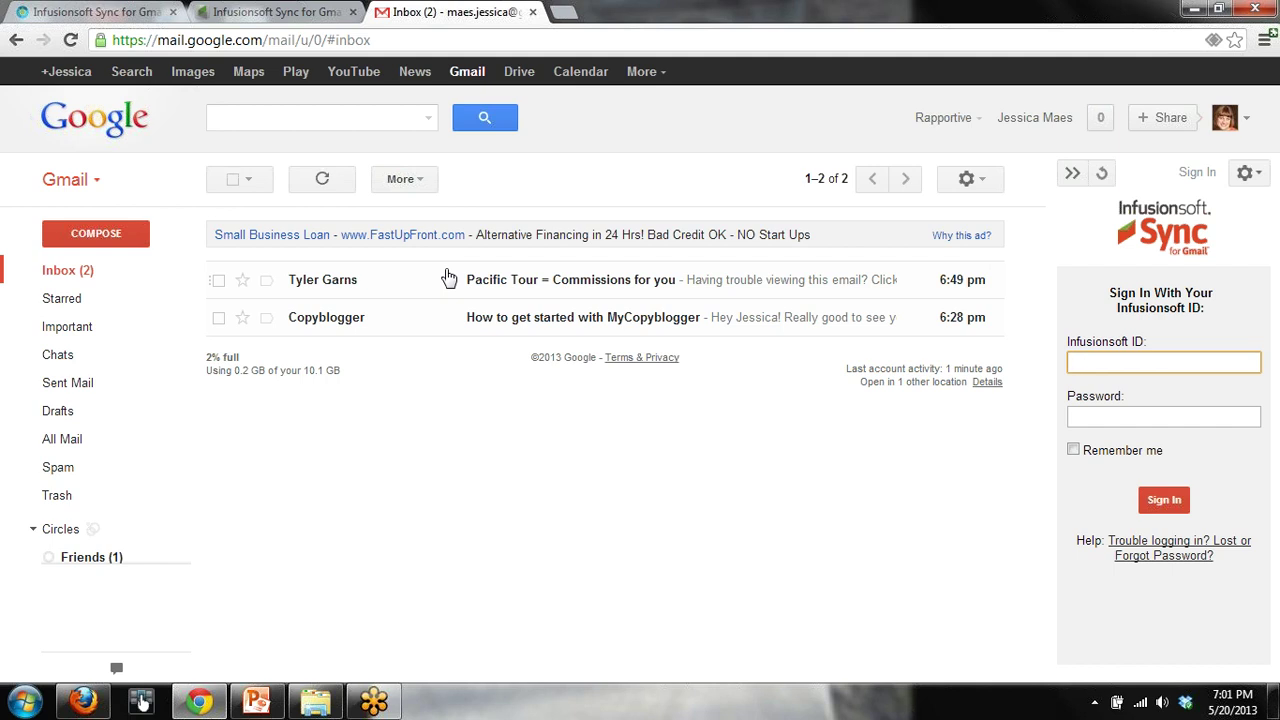
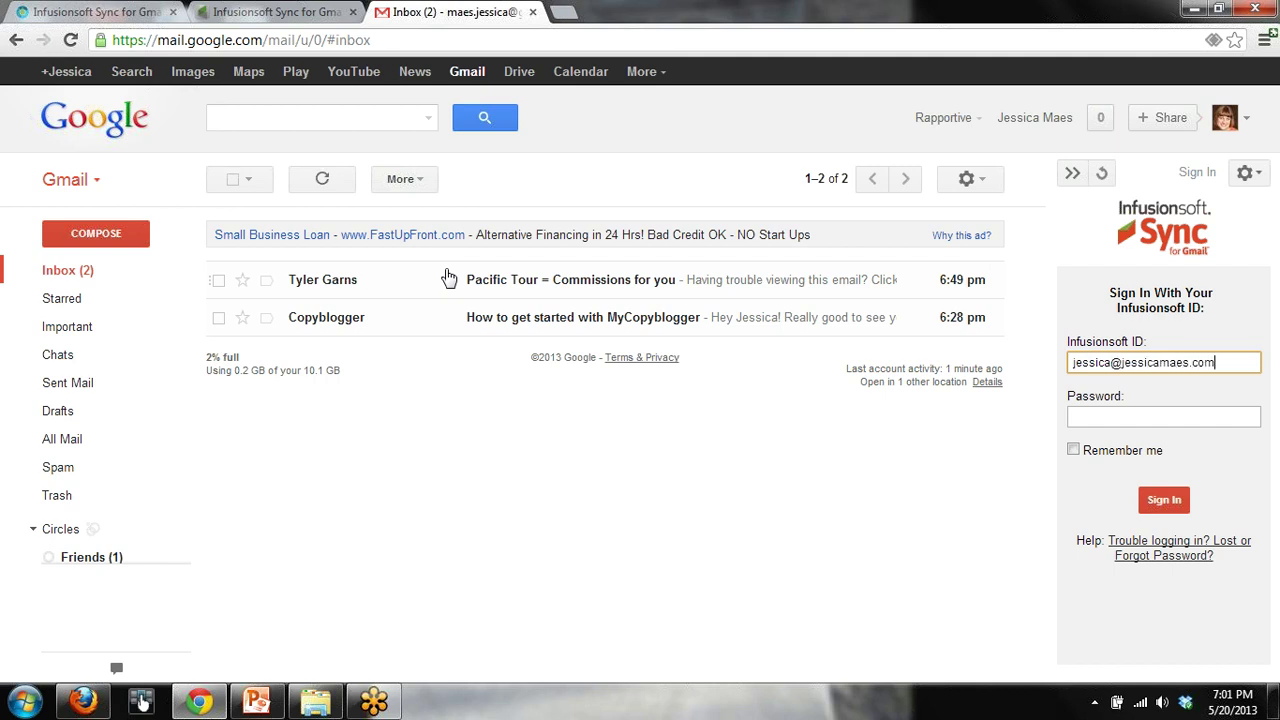
# Sign in with the Infusionsoft ID and password, keep the sign-in remembered, and choose the account
pyautogui.press('Tab')
pyautogui.write('•••••••')
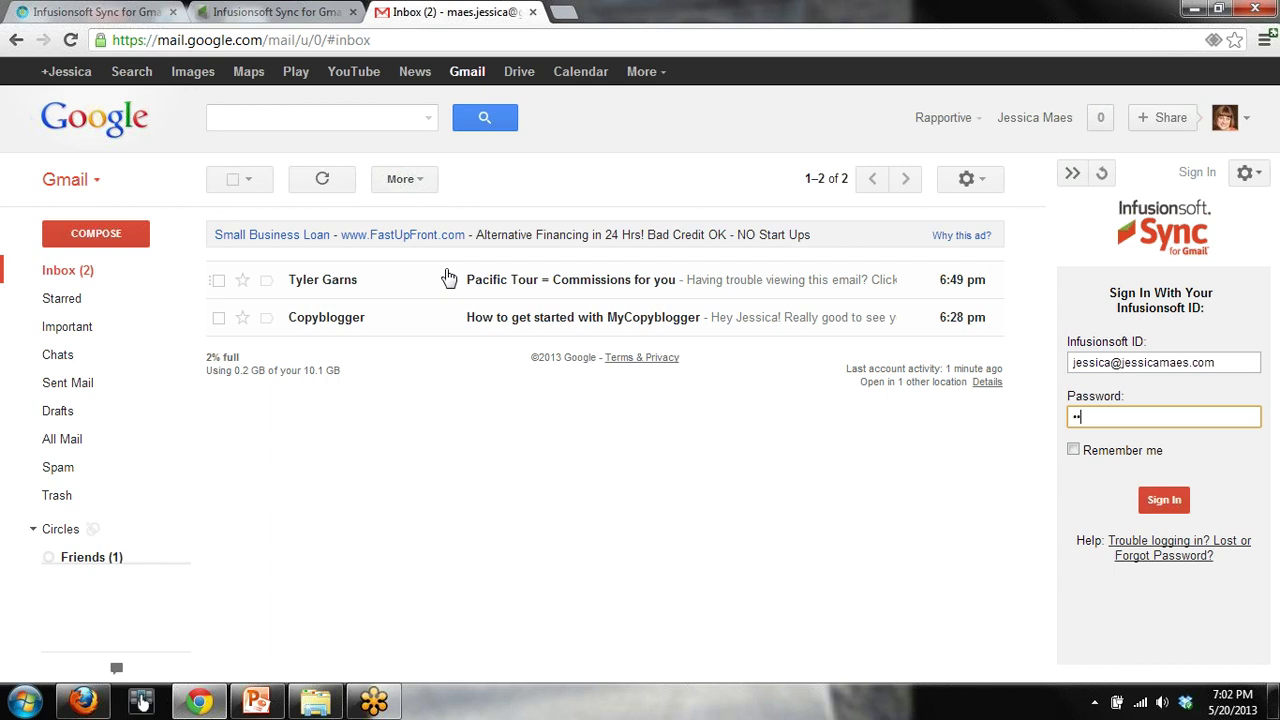
pyautogui.write('•')
pyautogui.click(1073, 451)
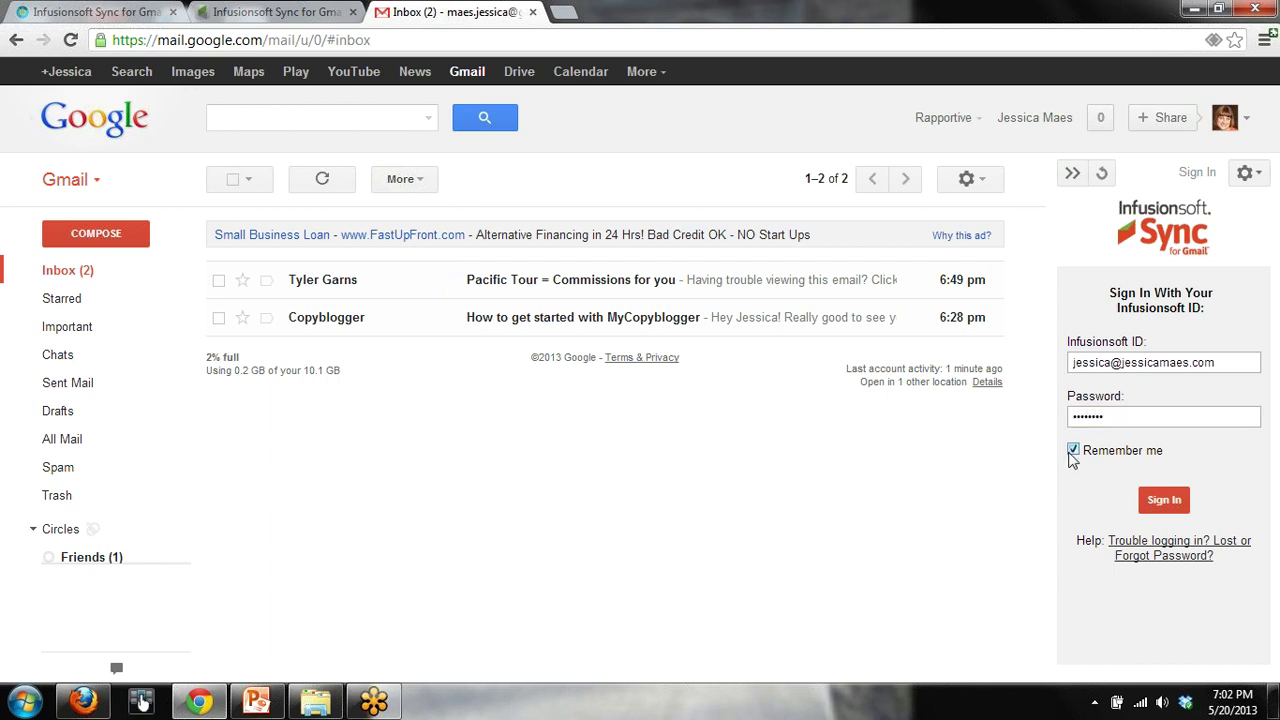
pyautogui.click(1160, 503)
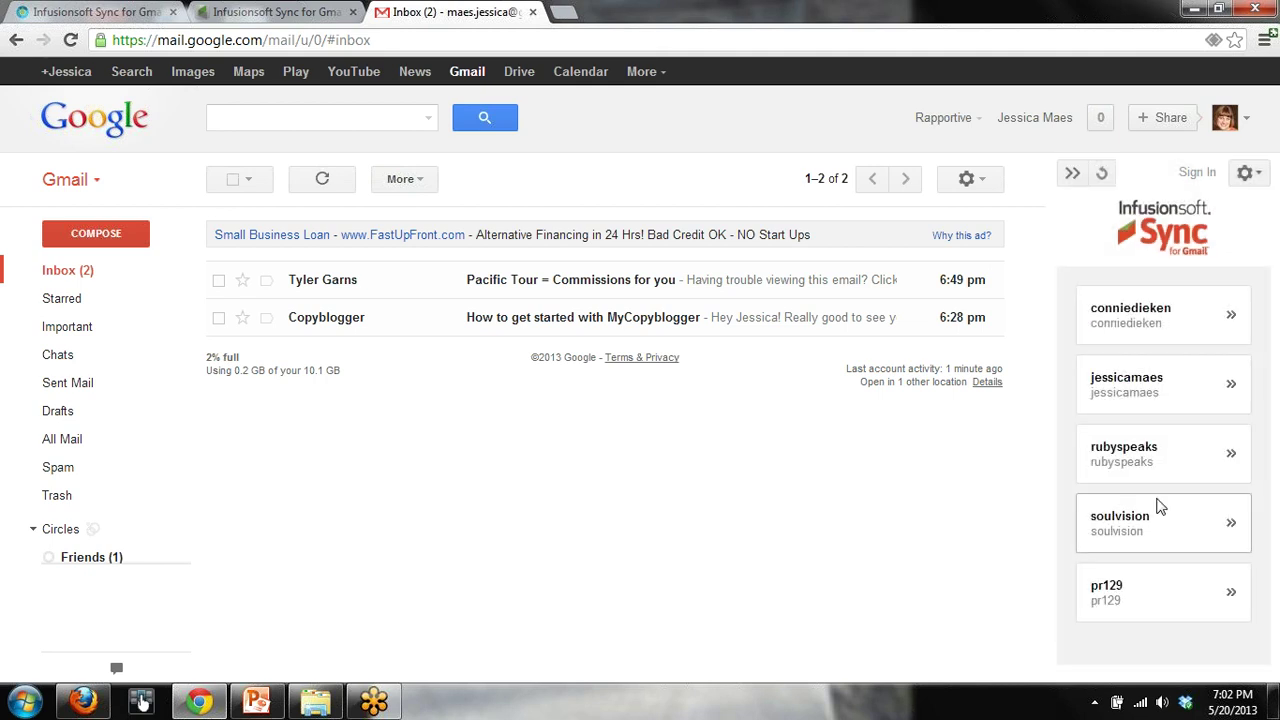
pyautogui.click(1125, 388)
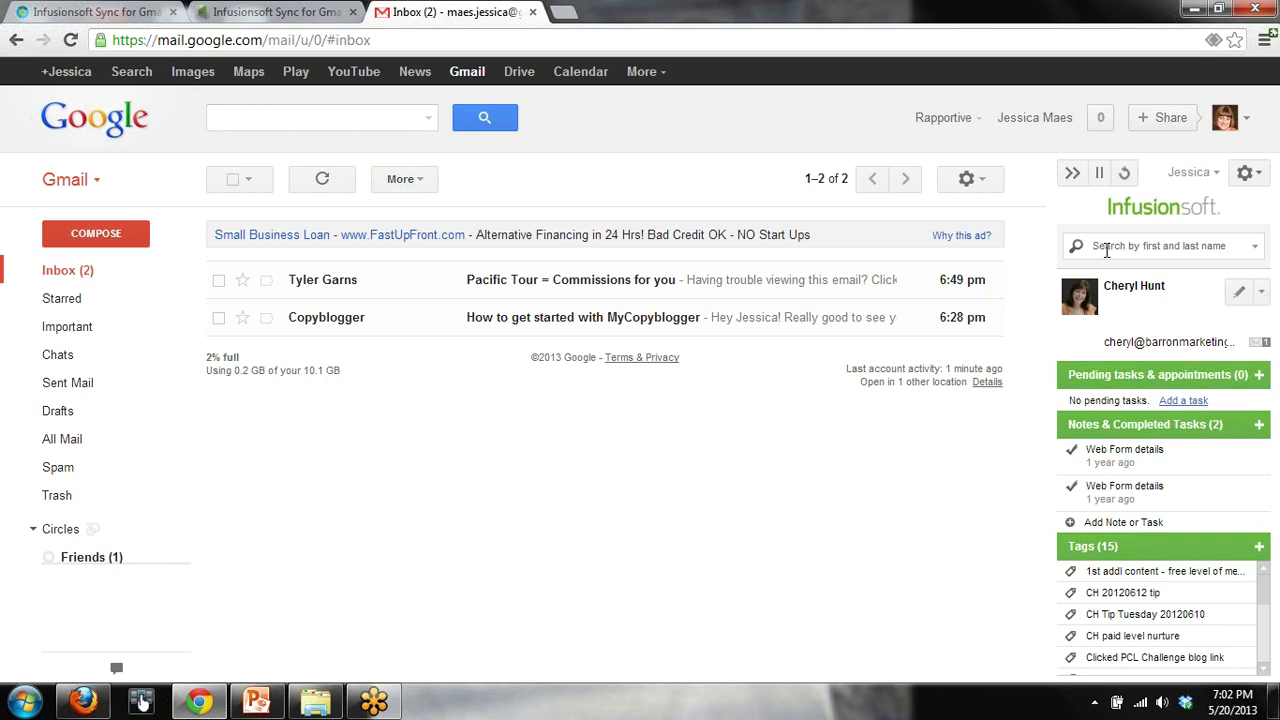
# Search the sidebar for 'lar' and open the matching contact's card
pyautogui.click(1107, 250)
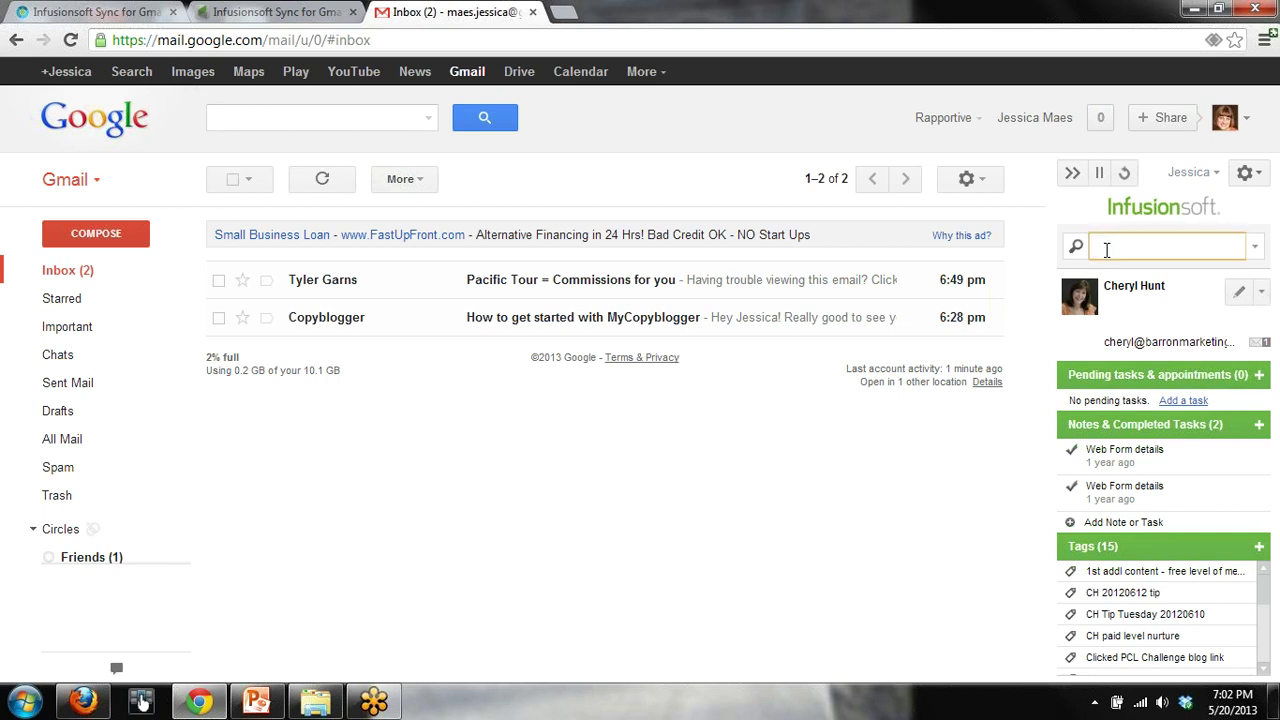
pyautogui.write('lara')
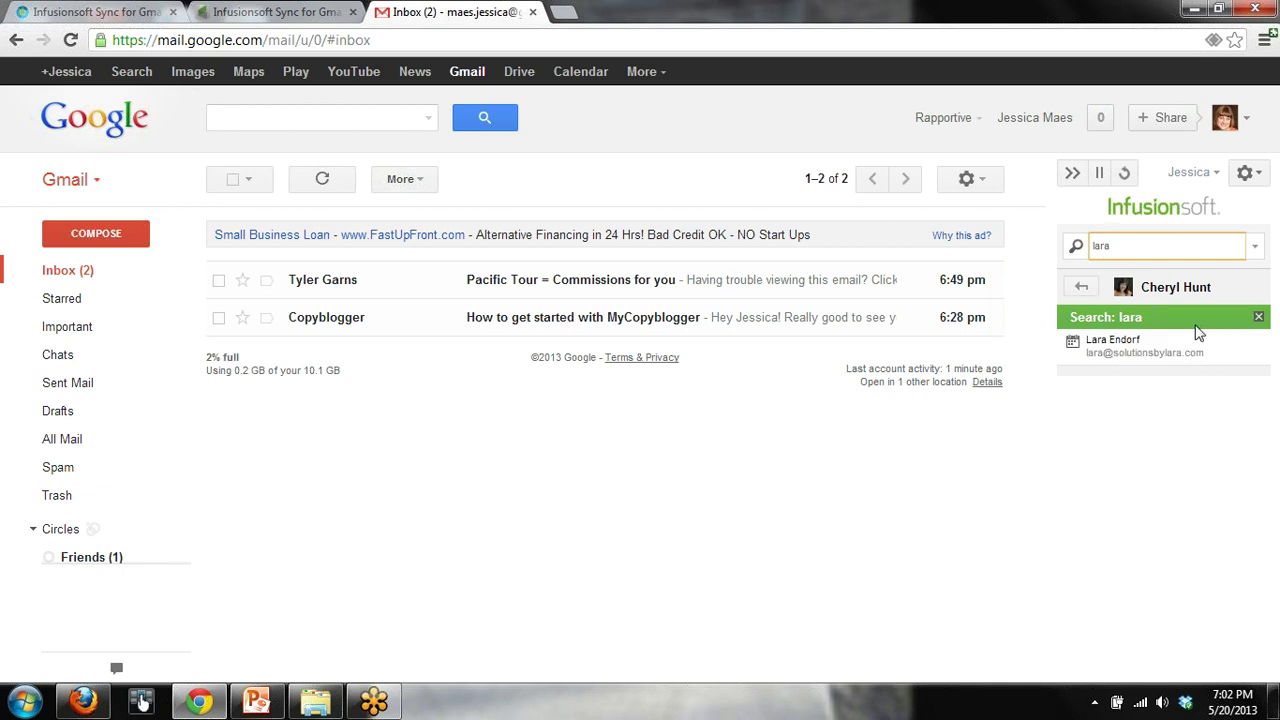
pyautogui.click(1141, 348)
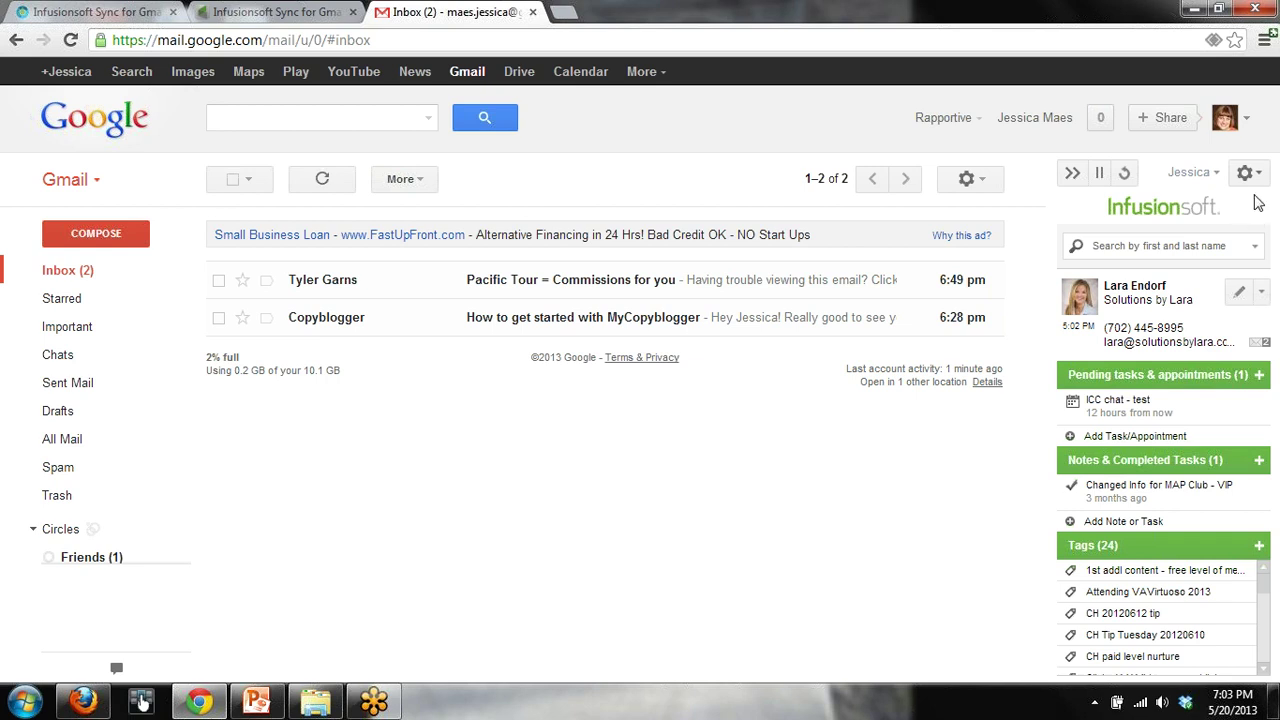
# Open My Settings from the sidebar's gear menu
pyautogui.click(1251, 179)
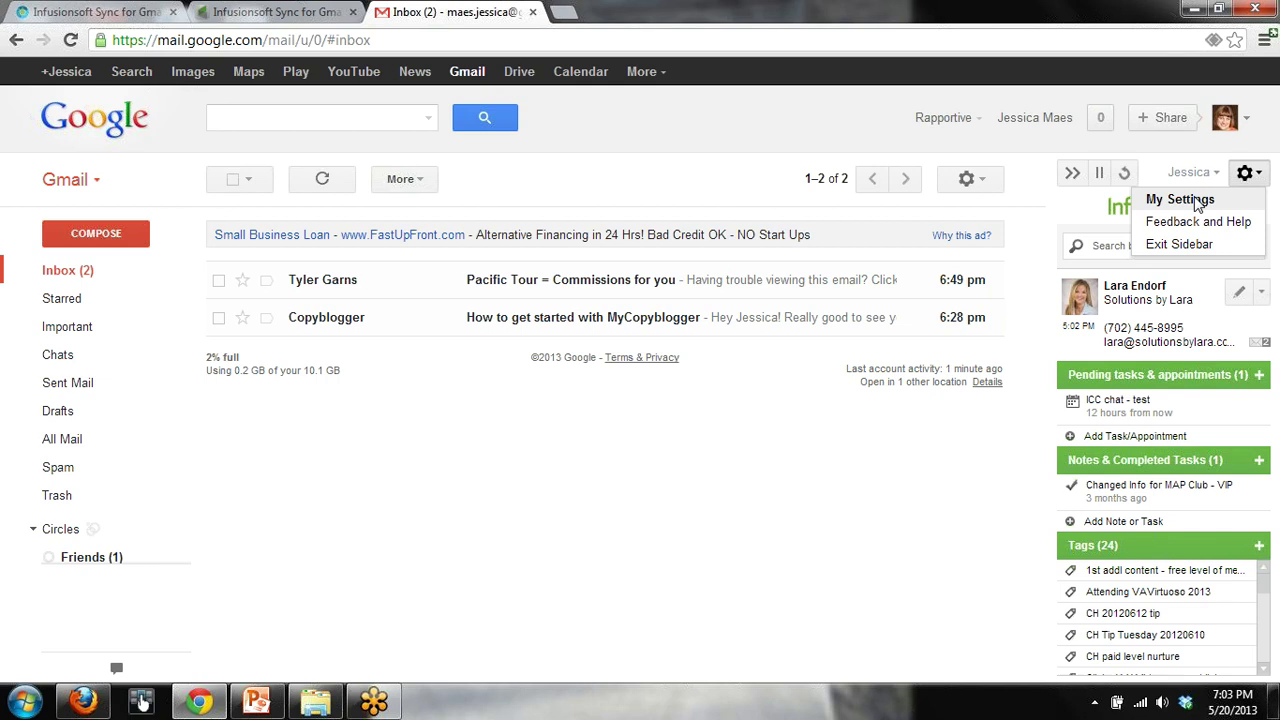
pyautogui.click(1199, 201)
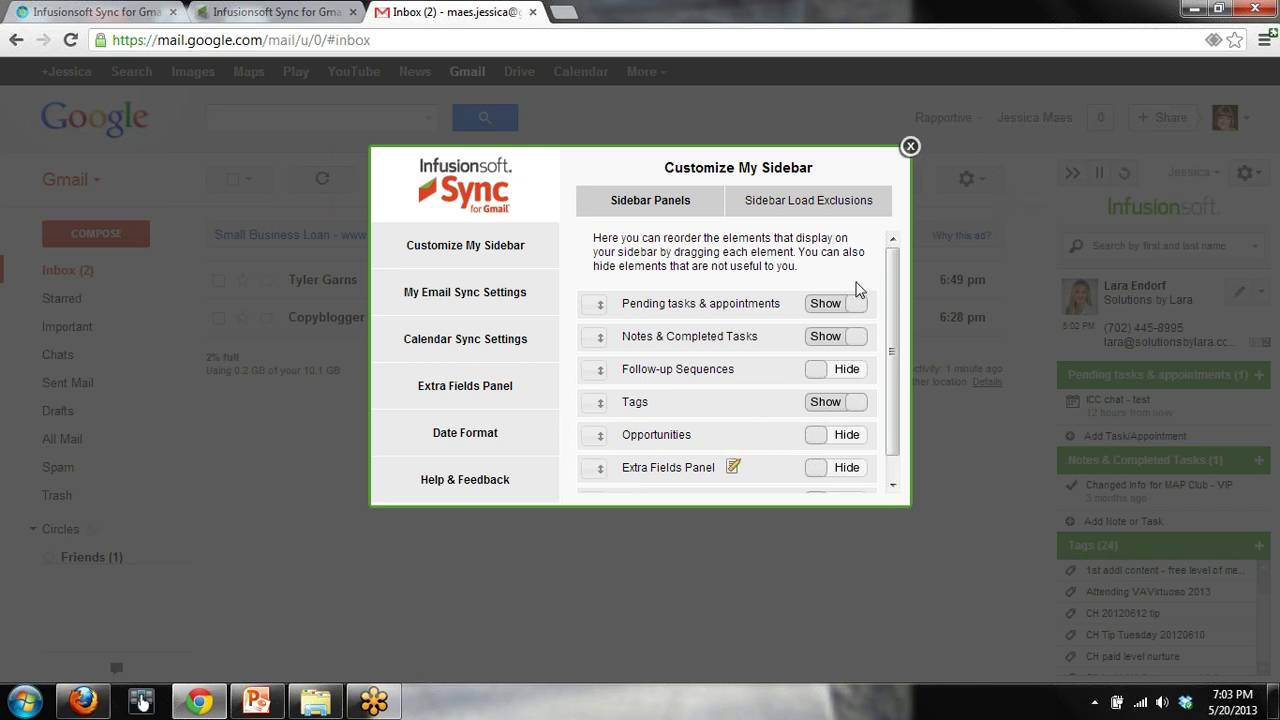
# Review the email sync and calendar sync settings, dismiss the antivirus popup, and close the settings window
pyautogui.click(493, 304)
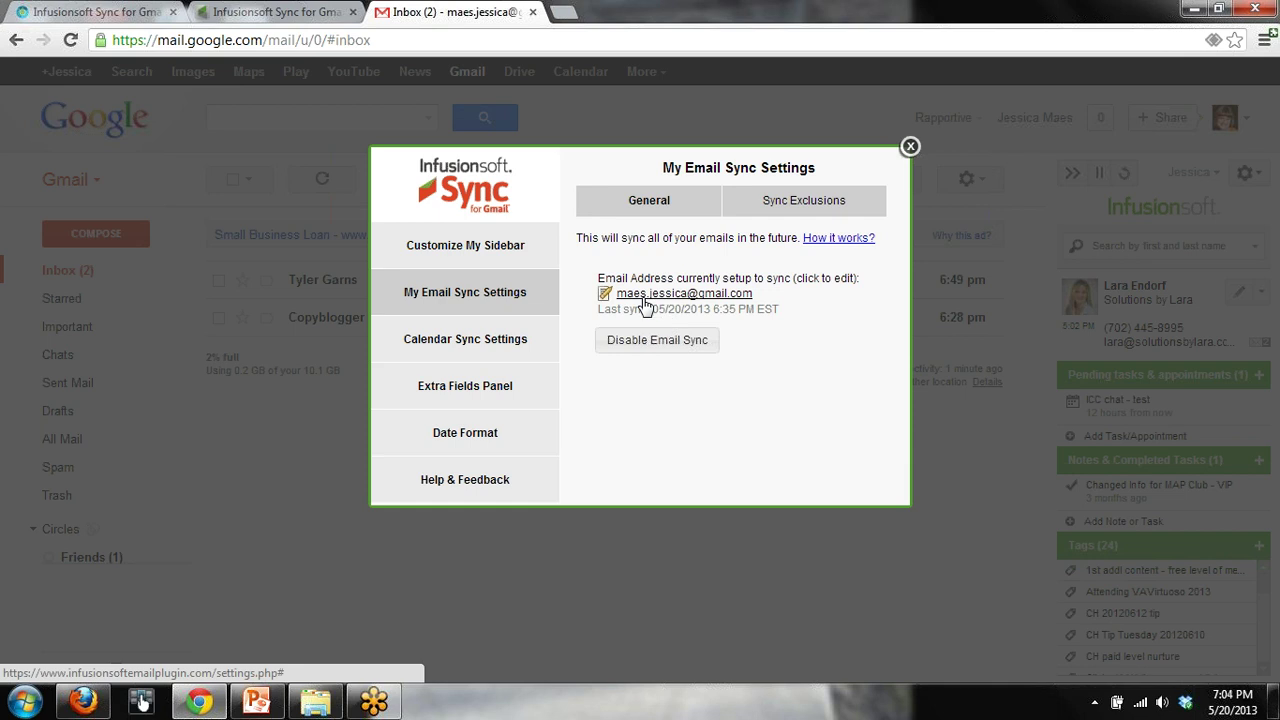
pyautogui.click(489, 346)
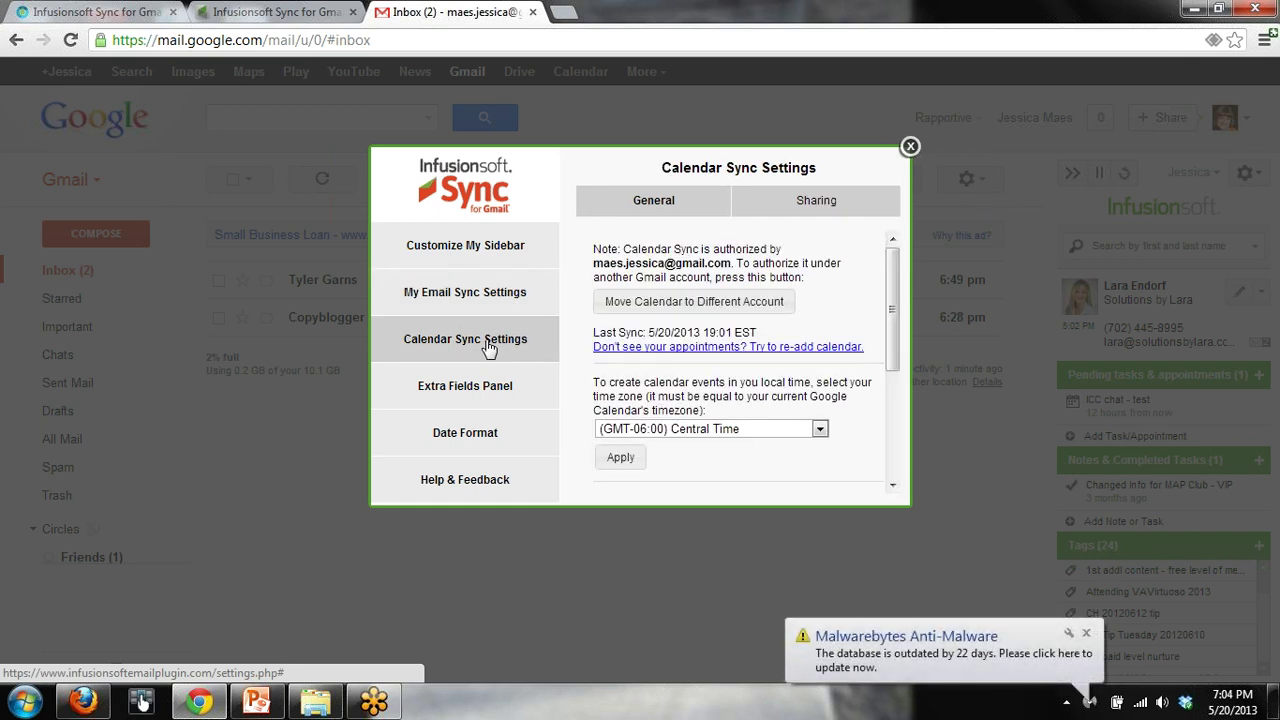
pyautogui.click(1088, 635)
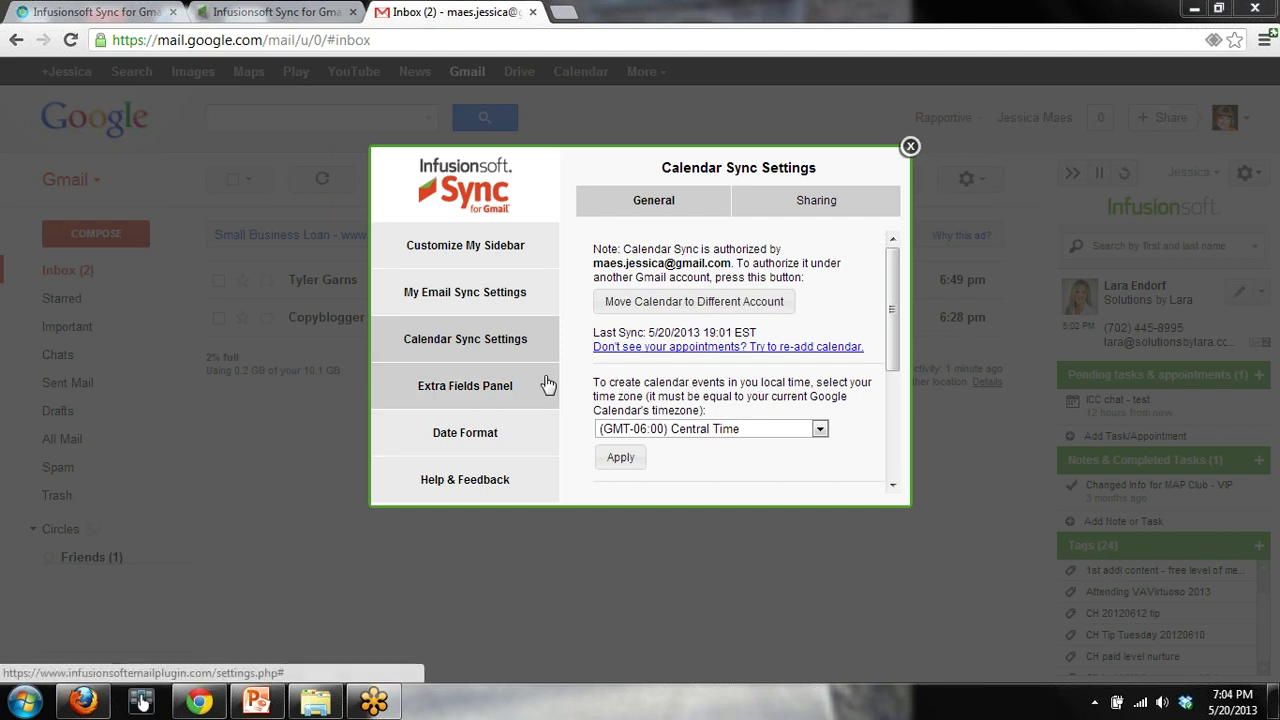
pyautogui.click(503, 261)
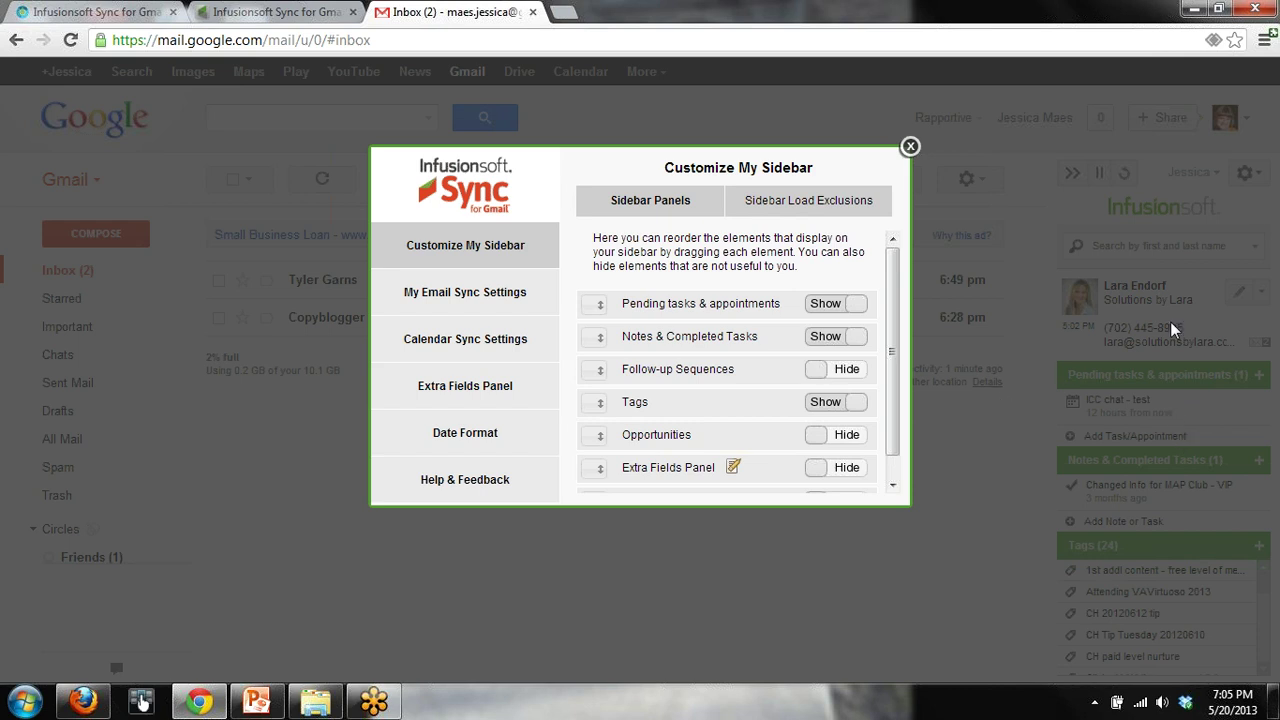
pyautogui.click(910, 147)
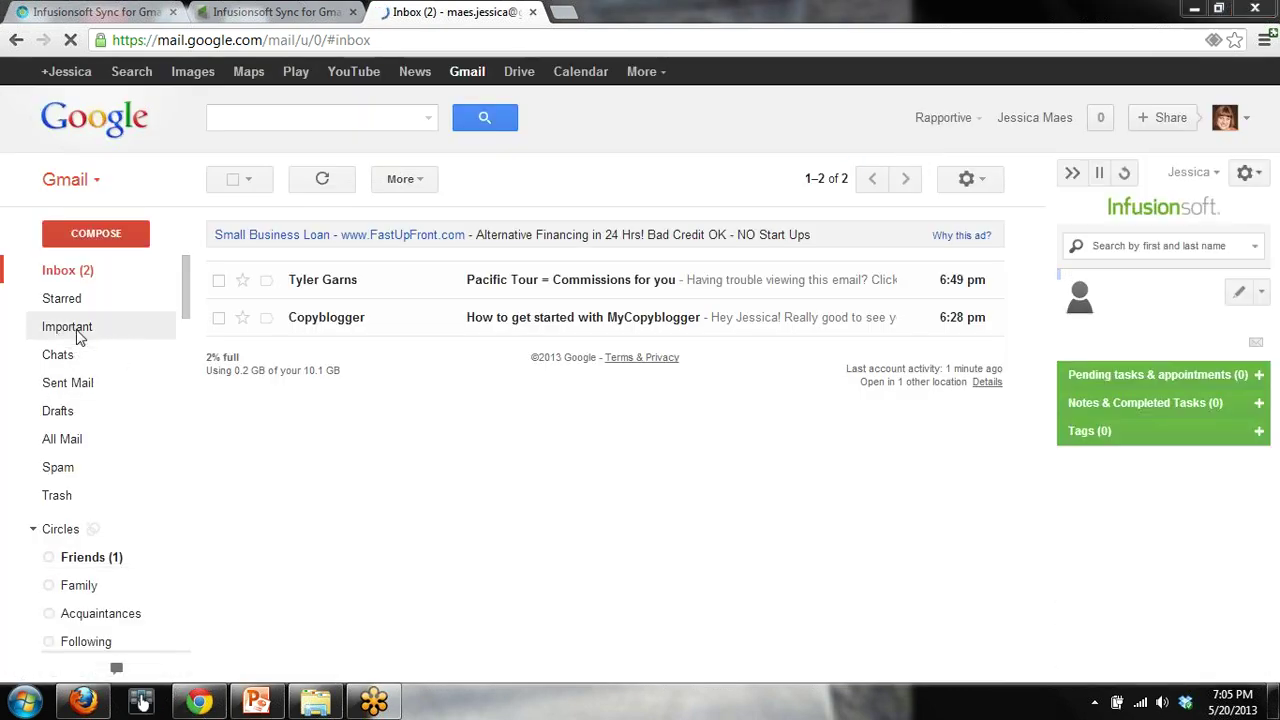
# Open Google Calendar's May 19–25, 2013 week and scroll up to the morning hours
pyautogui.click(584, 73)
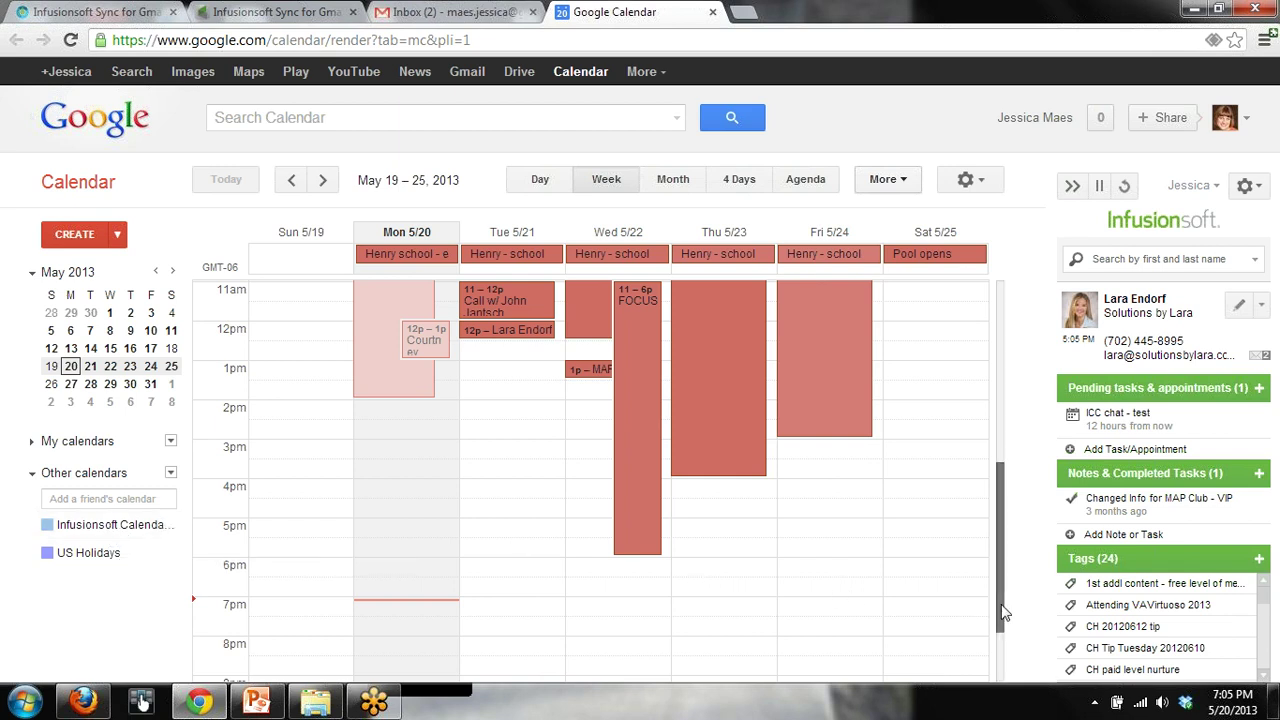
pyautogui.scroll(3, 1001, 563)
pyautogui.scroll(1, 978, 540)
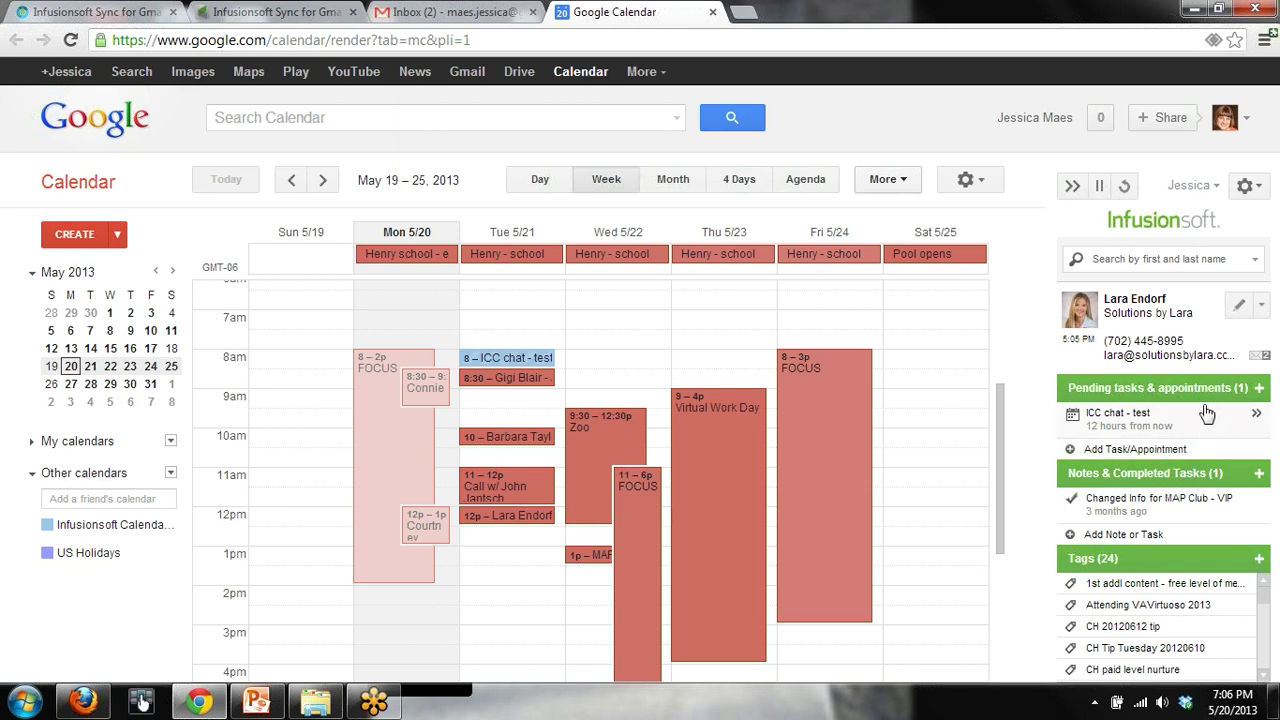
# Start a new appointment for the contact with description 'test 2' and notes 'sync test 2'
pyautogui.click(1258, 389)
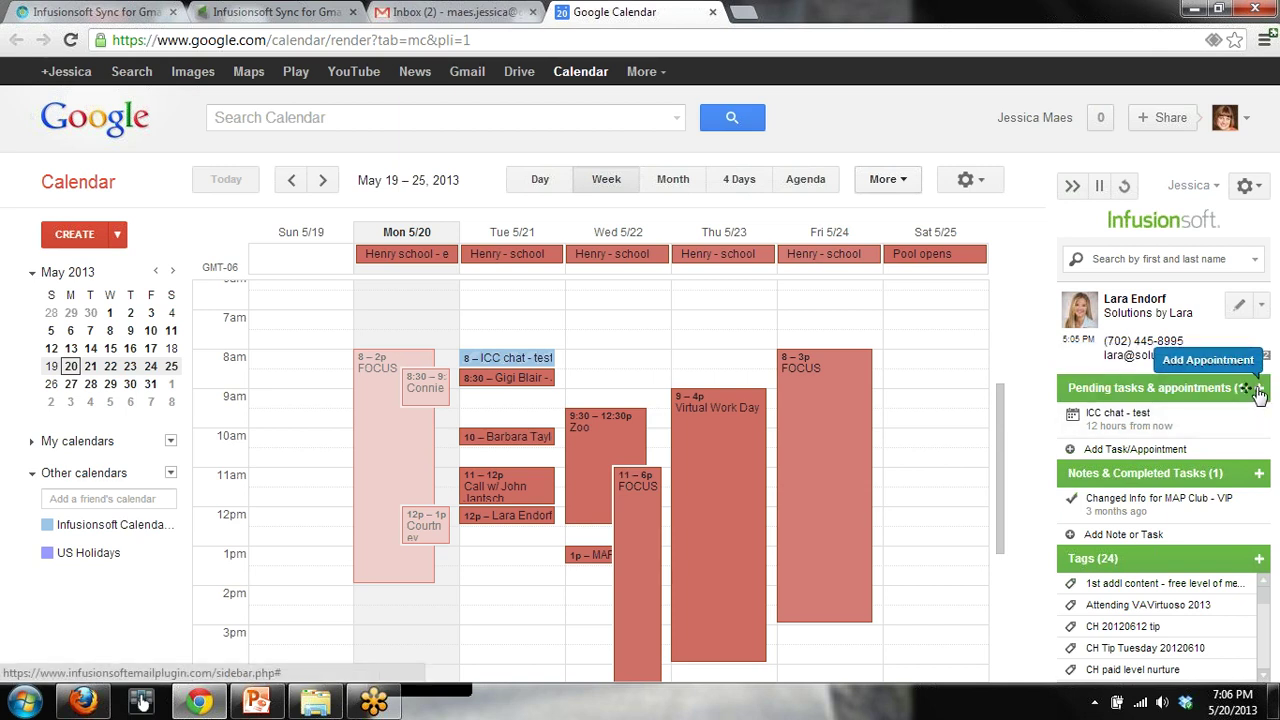
pyautogui.click(1099, 460)
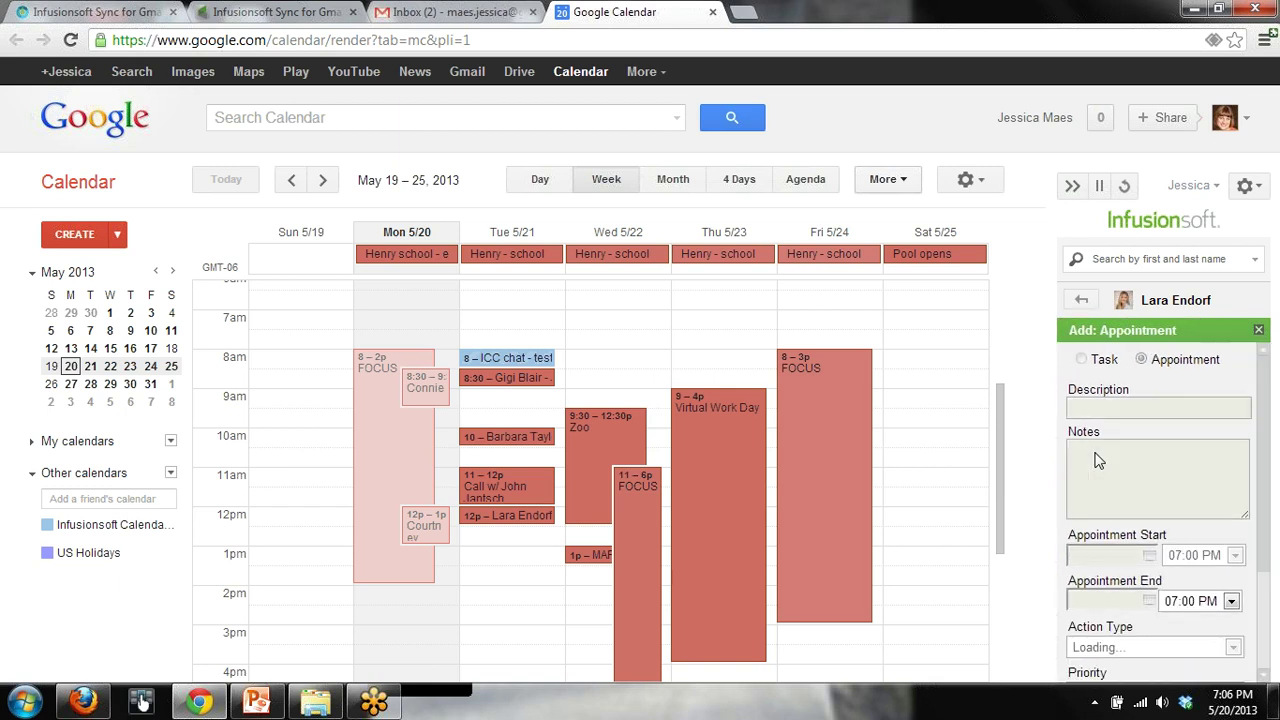
pyautogui.click(1098, 410)
pyautogui.write('test 2')
pyautogui.click(1106, 461)
pyautogui.write('sync test 2')
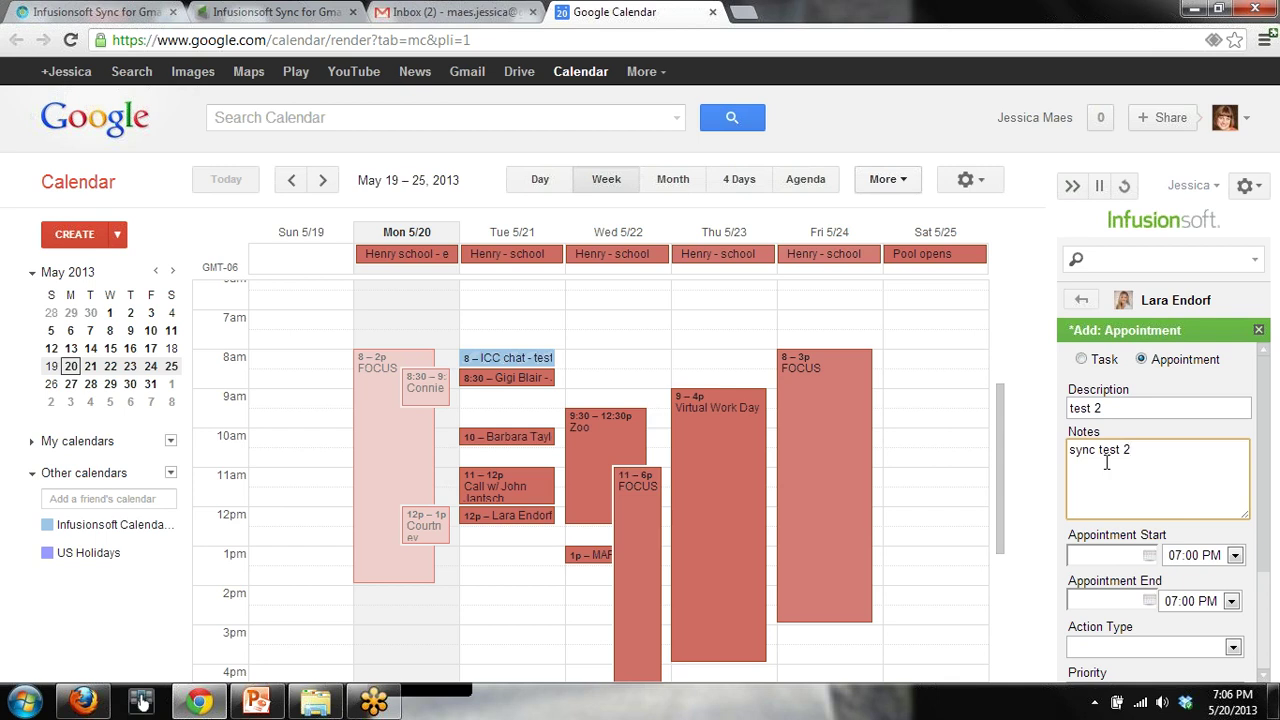
# Schedule the appointment for 05/22/2013 from 08:00 AM to 10:00 AM
pyautogui.click(1150, 556)
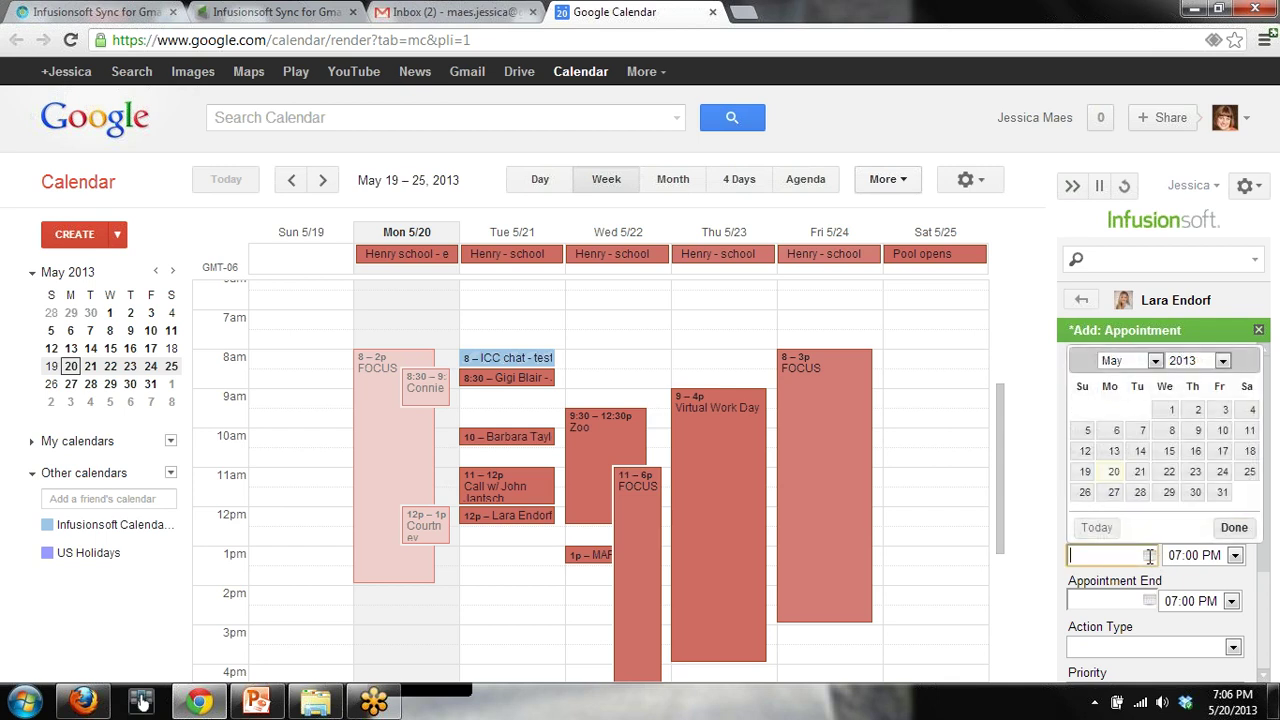
pyautogui.click(1166, 474)
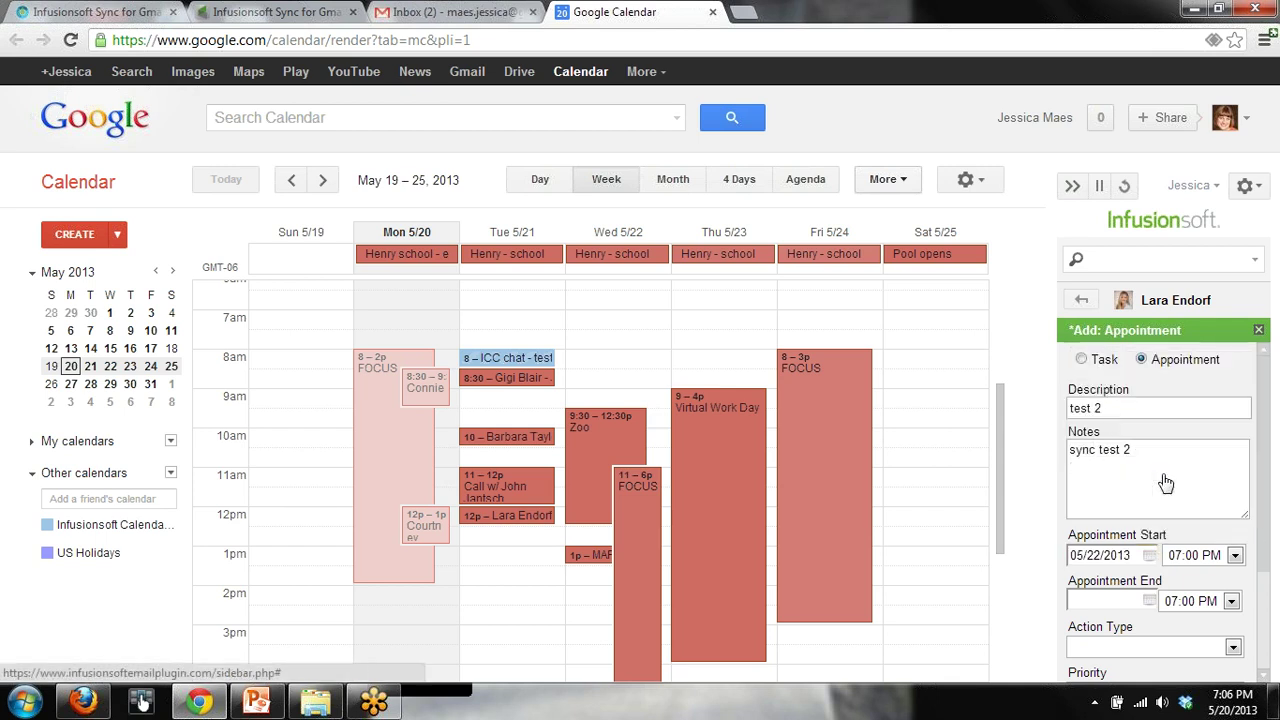
pyautogui.click(1235, 556)
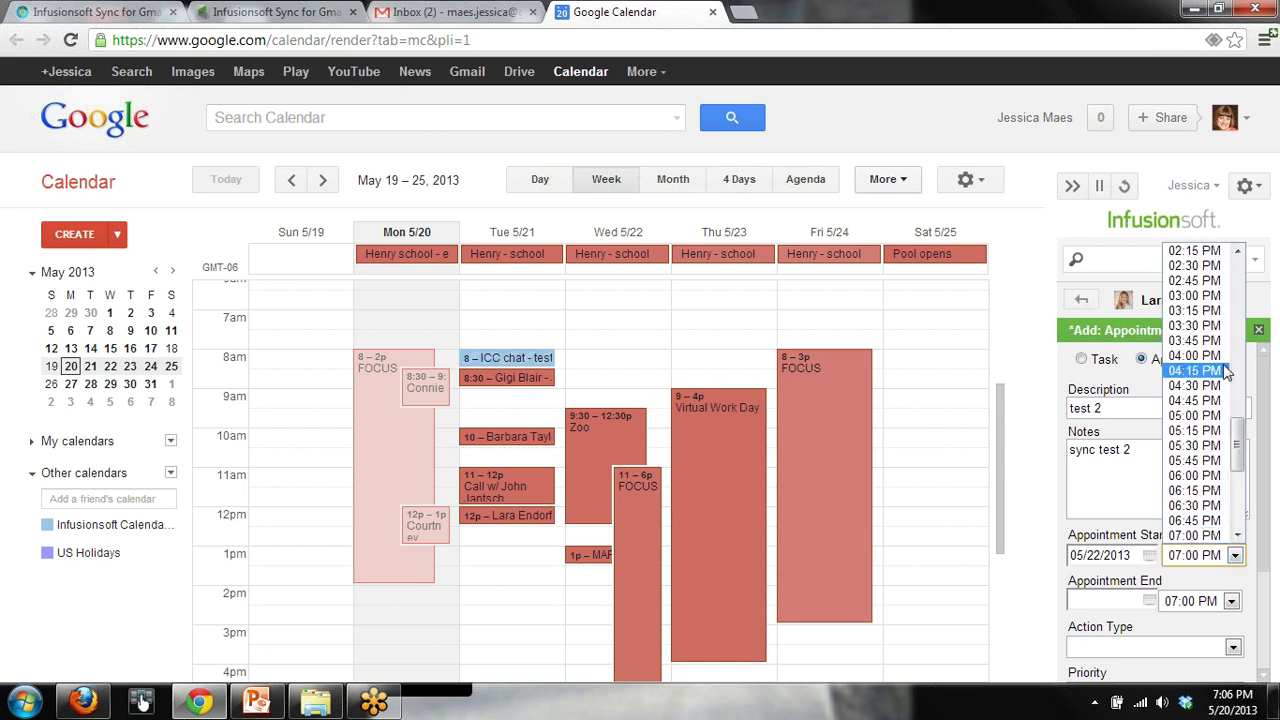
pyautogui.scroll(5, 1240, 292)
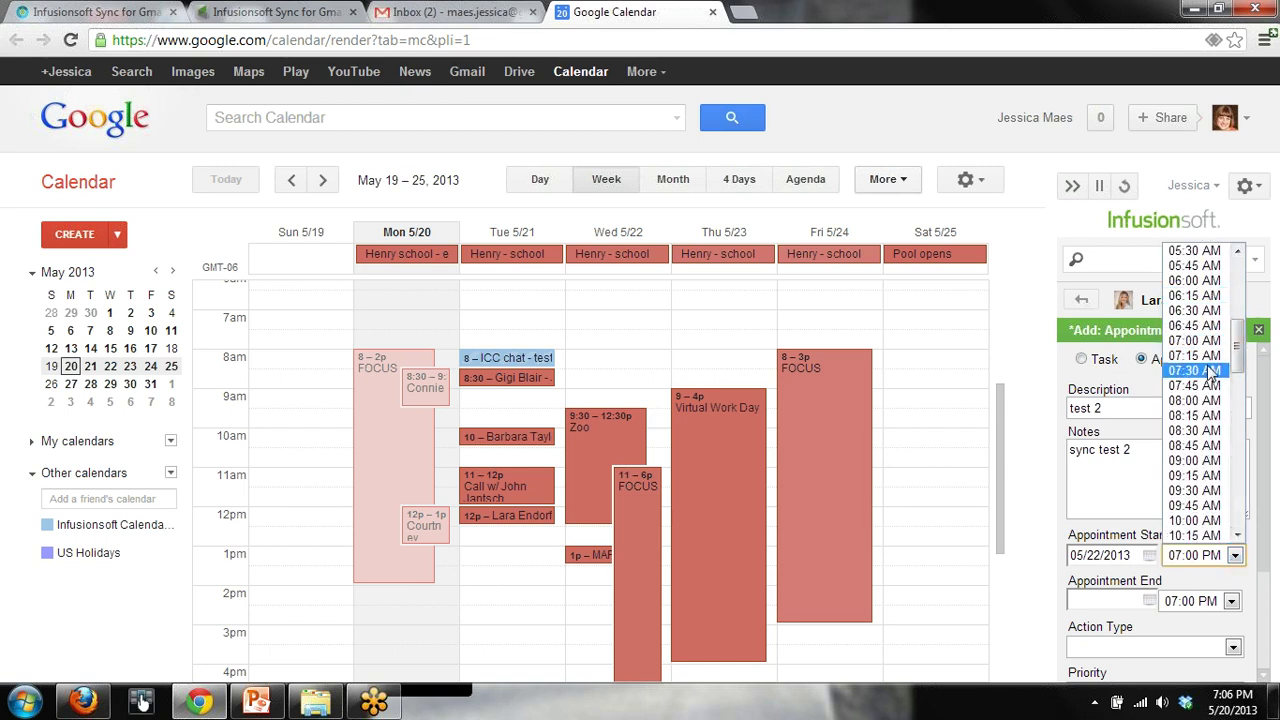
pyautogui.click(1206, 401)
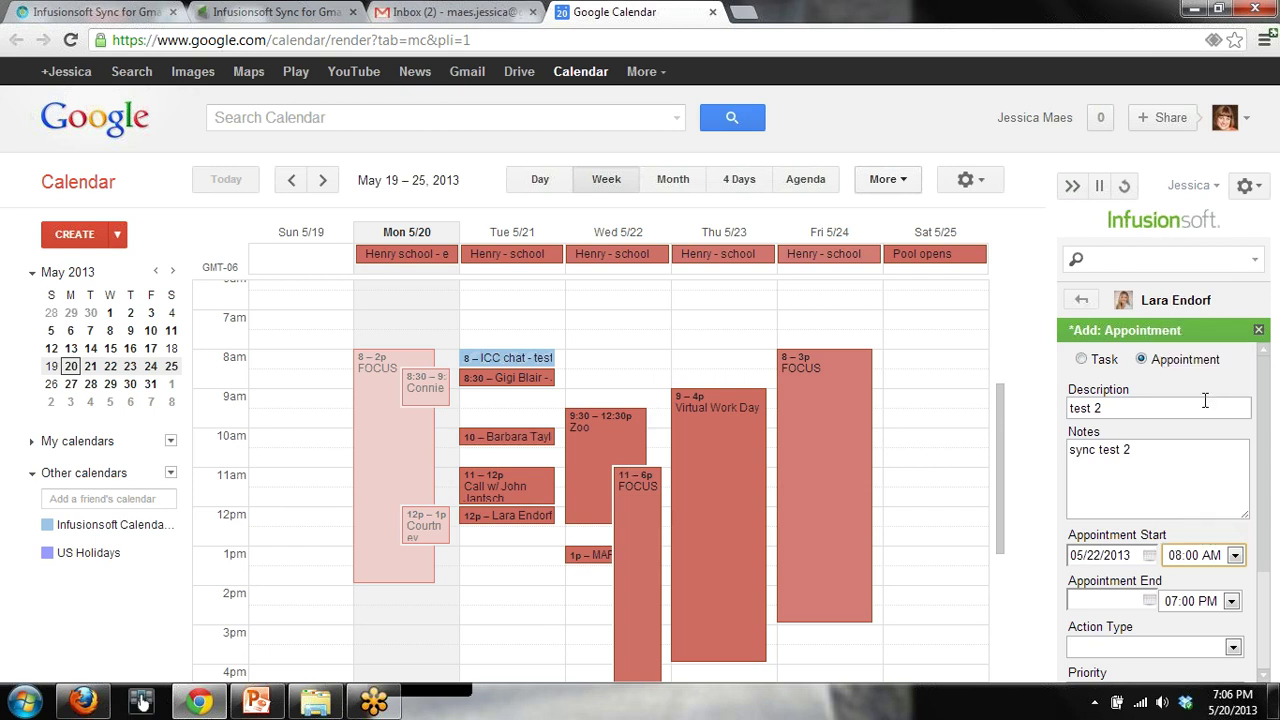
pyautogui.click(1232, 601)
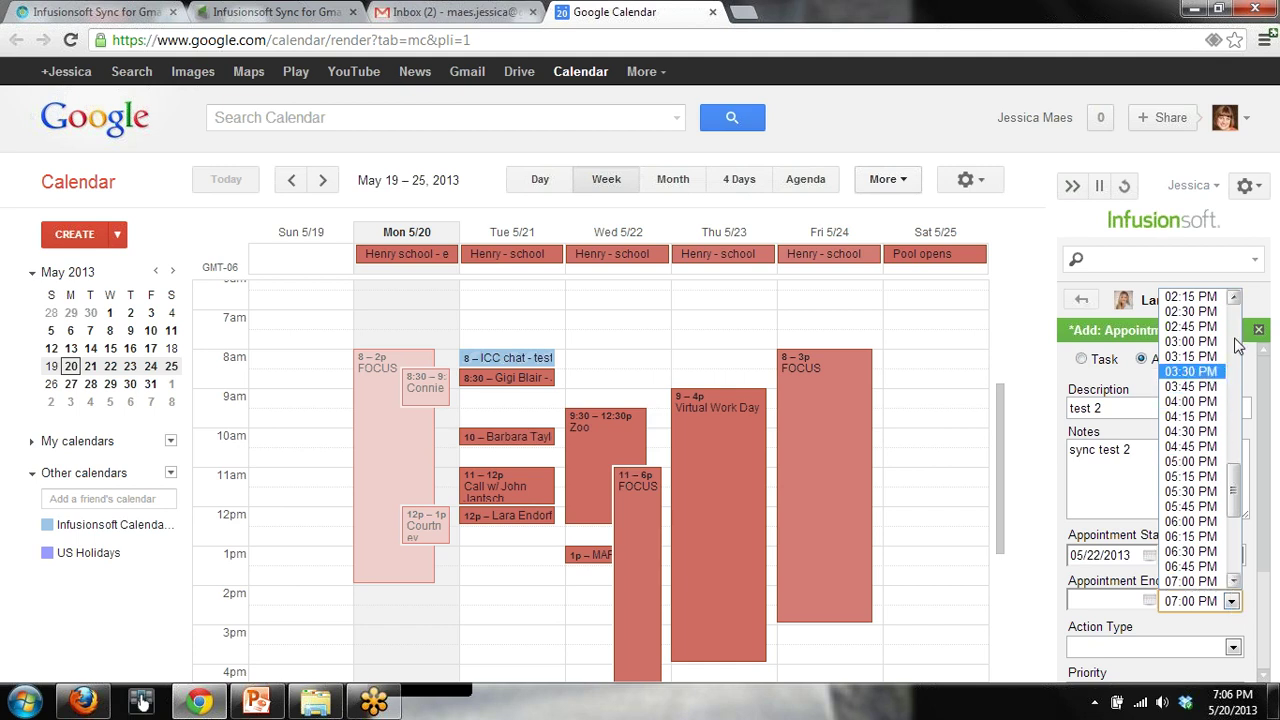
pyautogui.scroll(5, 1228, 345)
pyautogui.click(1205, 304)
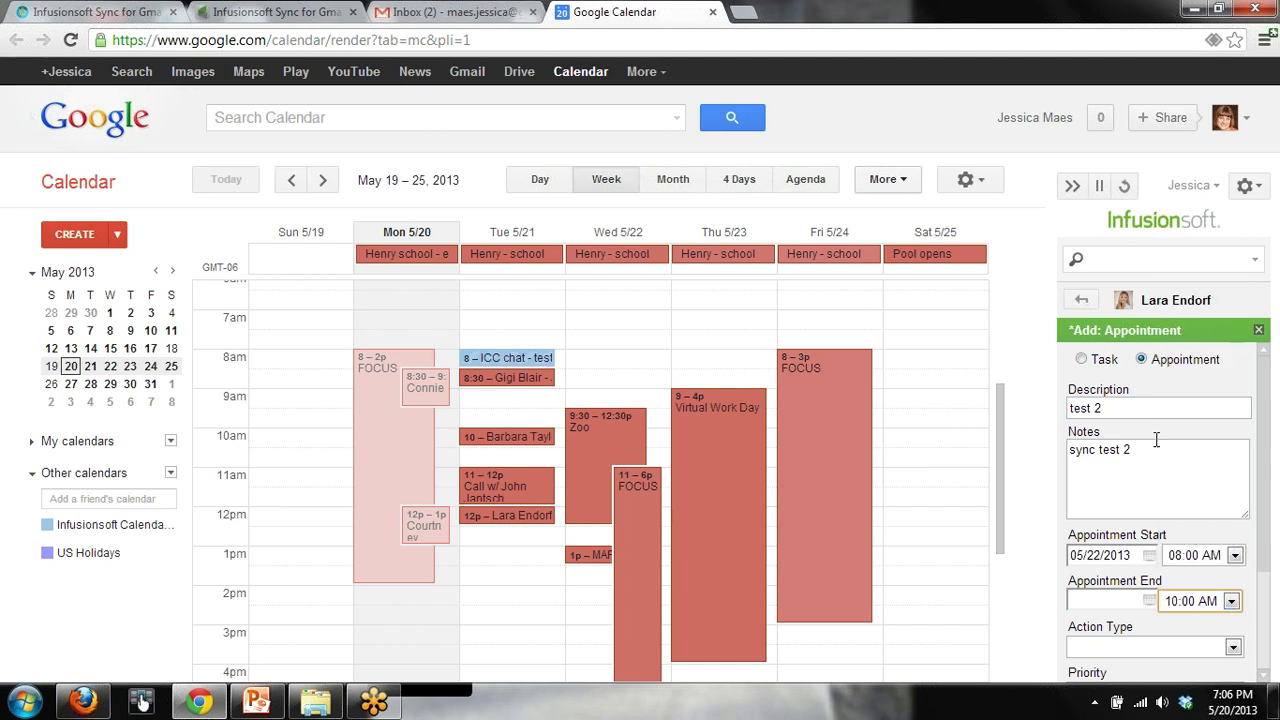